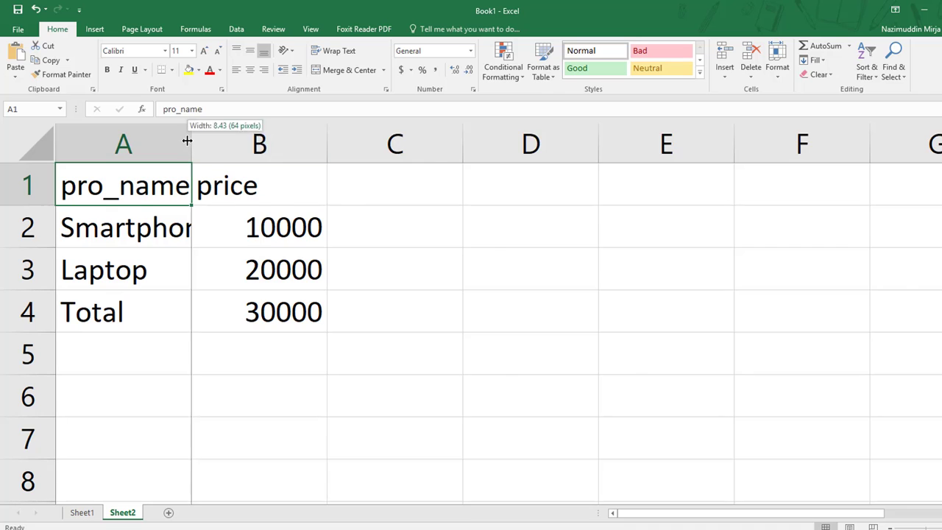
# Autofit column A so the full product names fit in their cells.
pyautogui.doubleClick(190, 141)
# Examine the product names, their prices and the SUM formula behind the total in the product table.
pyautogui.click(136, 226)
pyautogui.click(326, 226)
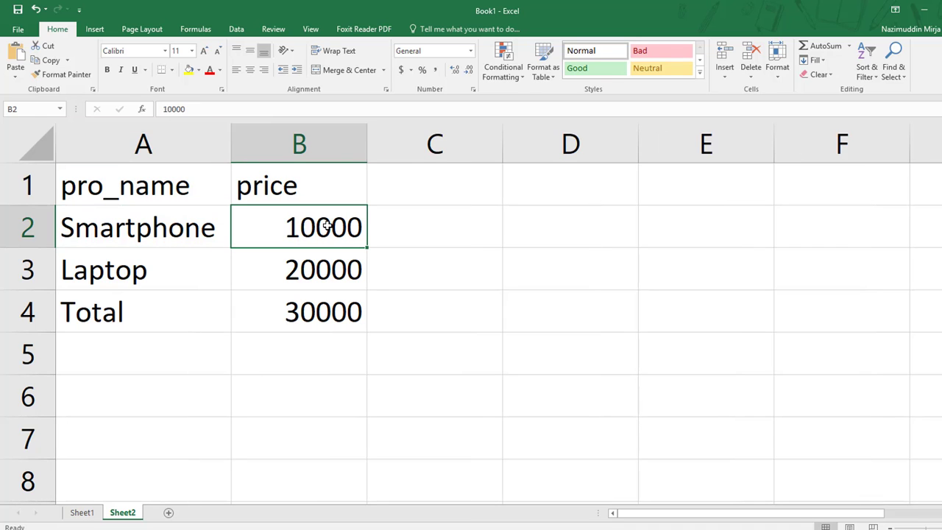
pyautogui.click(154, 283)
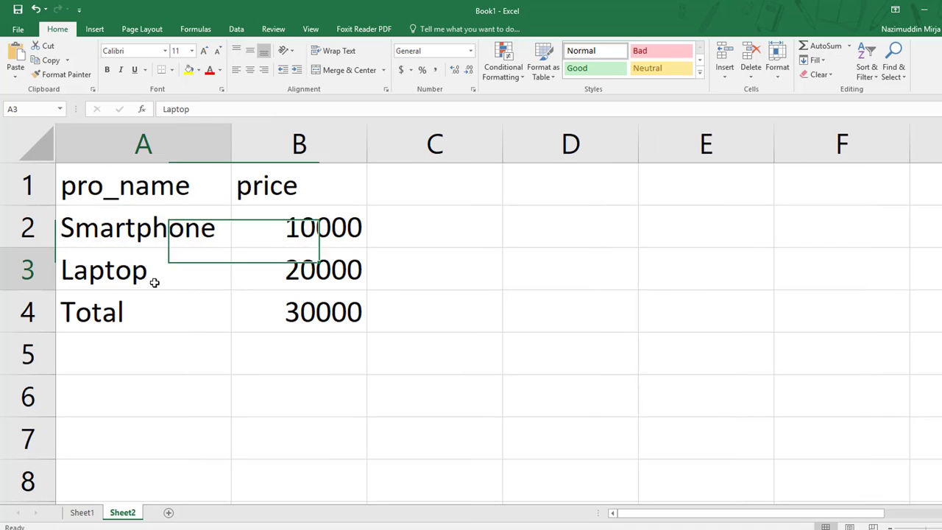
pyautogui.click(329, 274)
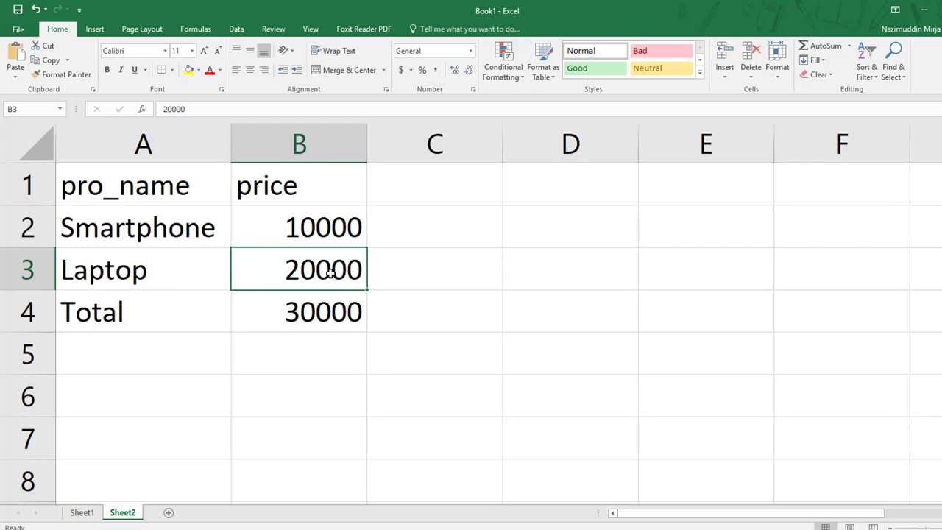
pyautogui.click(114, 229)
pyautogui.moveTo(120, 243); pyautogui.dragTo(118, 253)
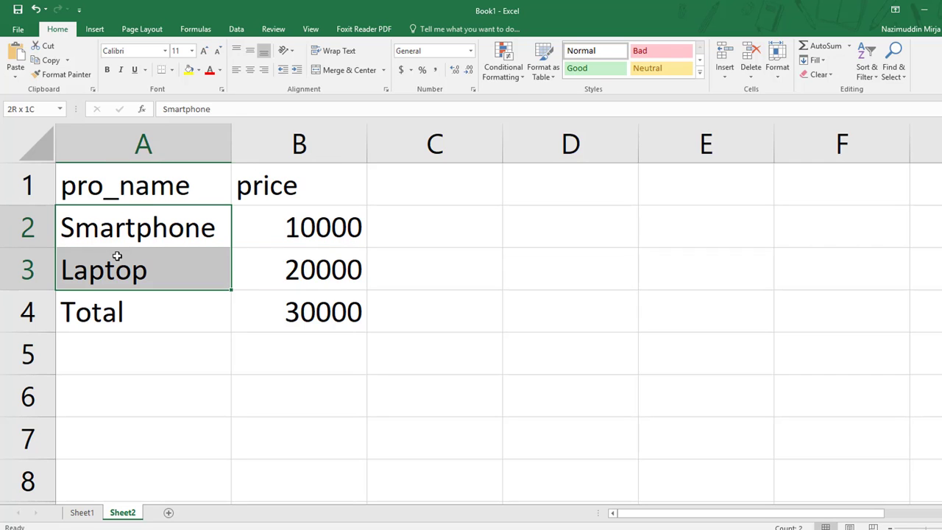
pyautogui.click(345, 228)
pyautogui.click(312, 313)
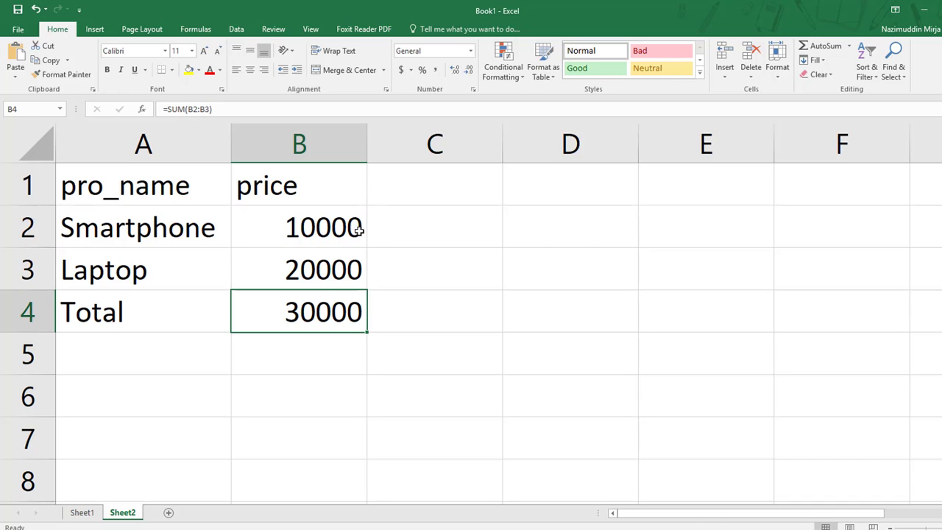
pyautogui.moveTo(346, 221); pyautogui.dragTo(339, 256)
pyautogui.click(338, 256)
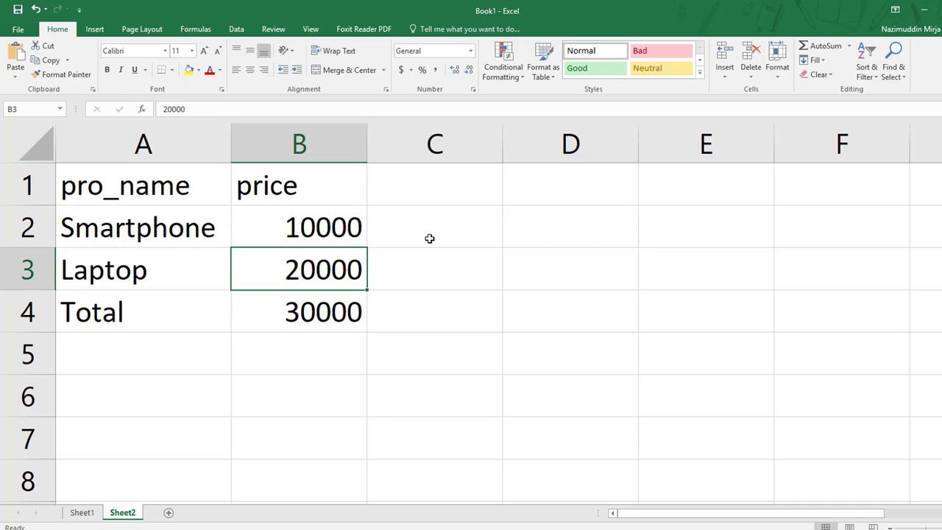
pyautogui.click(429, 238)
pyautogui.click(304, 310)
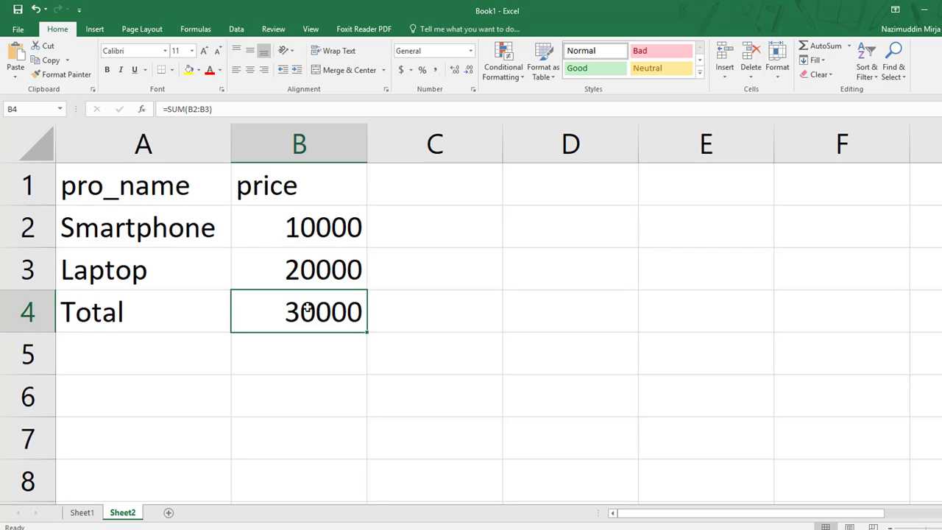
pyautogui.click(301, 226)
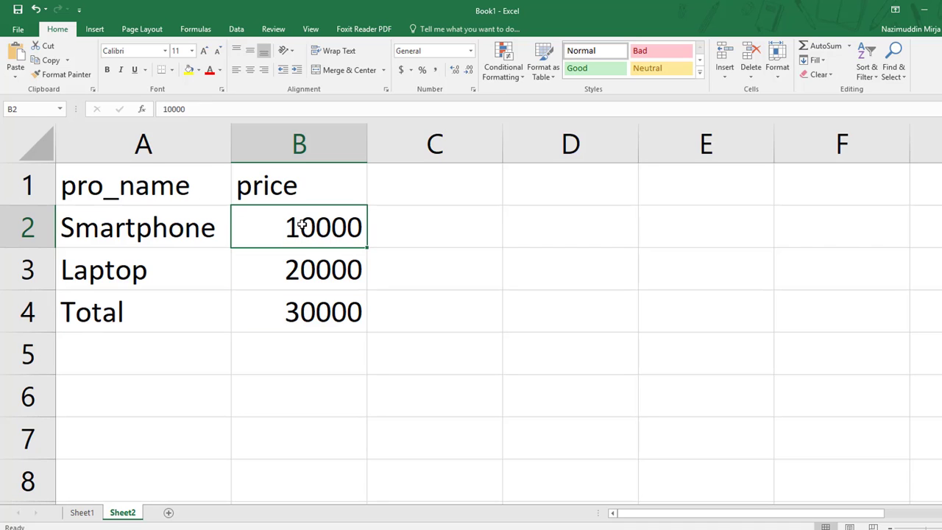
pyautogui.click(301, 313)
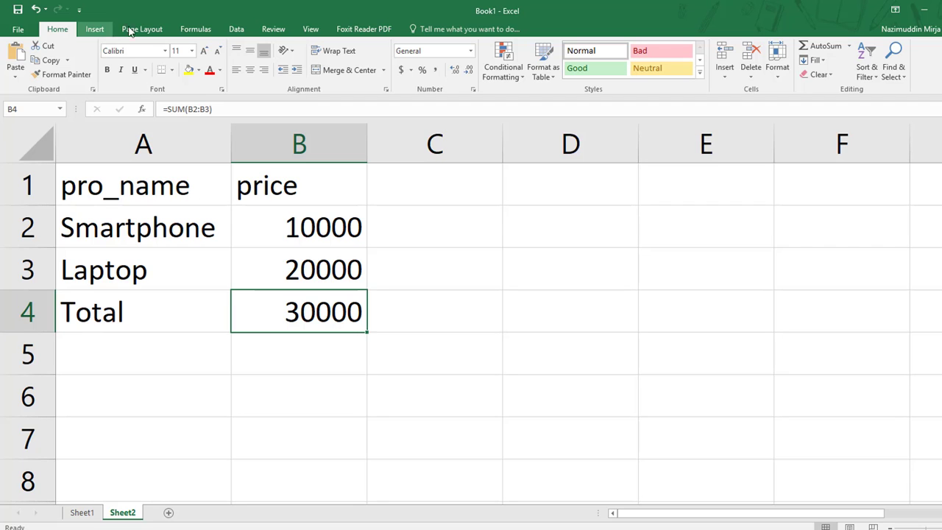
# Start a Goal Seek what-if analysis with the total price cell B4 as the set cell.
pyautogui.click(235, 29)
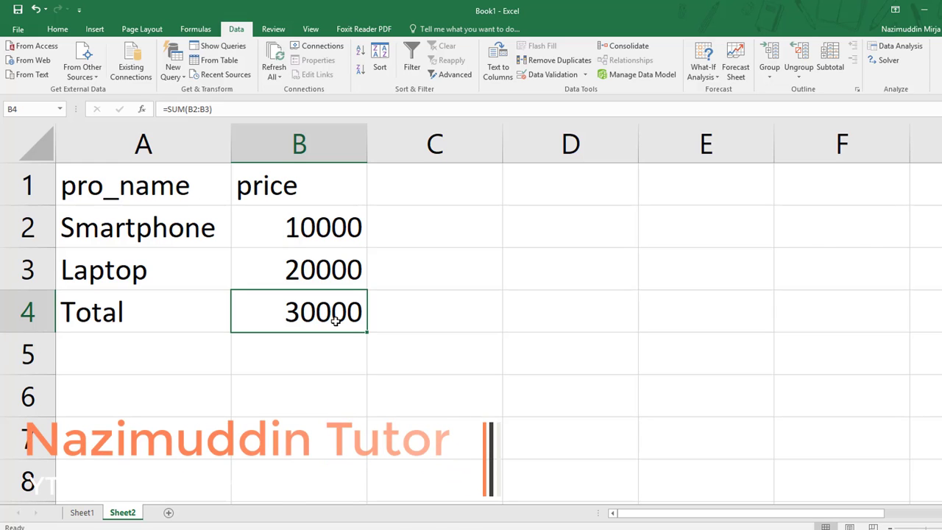
pyautogui.click(322, 278)
pyautogui.click(319, 308)
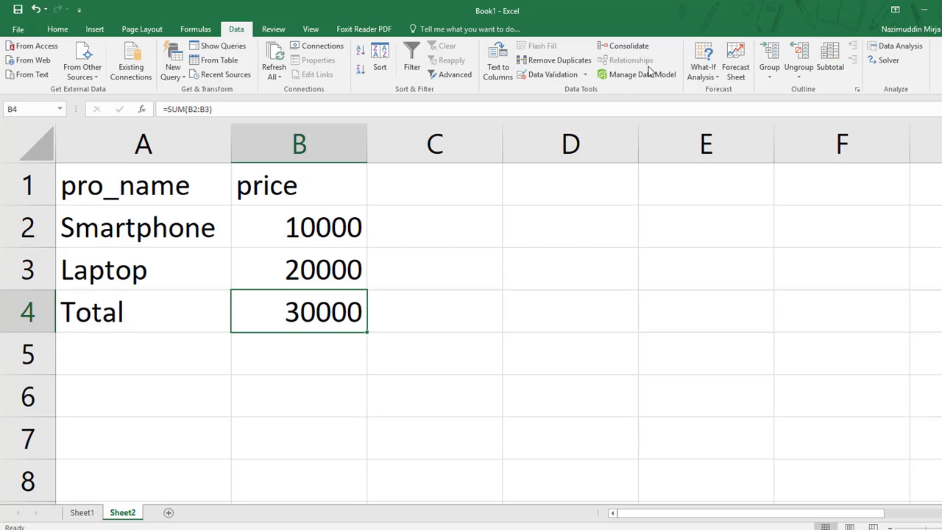
pyautogui.click(710, 79)
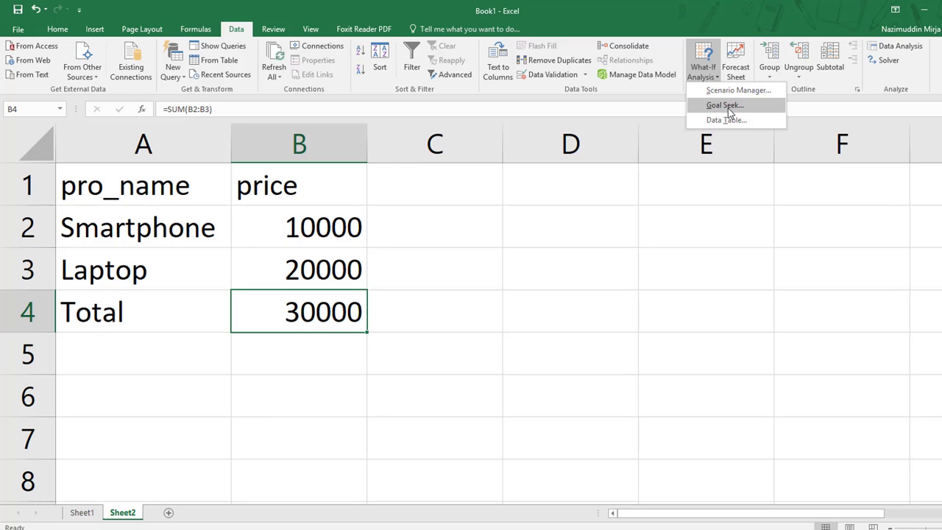
pyautogui.click(728, 107)
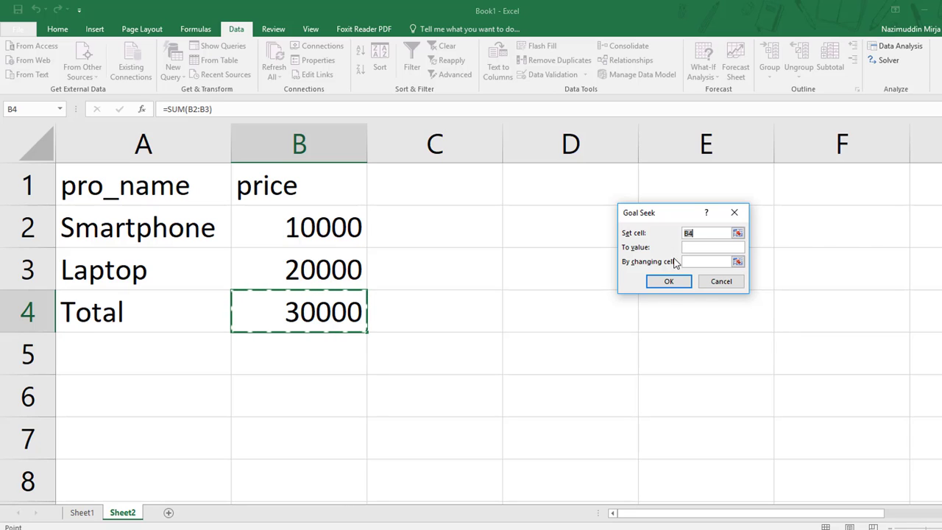
pyautogui.click(702, 246)
pyautogui.click(322, 311)
pyautogui.click(690, 233)
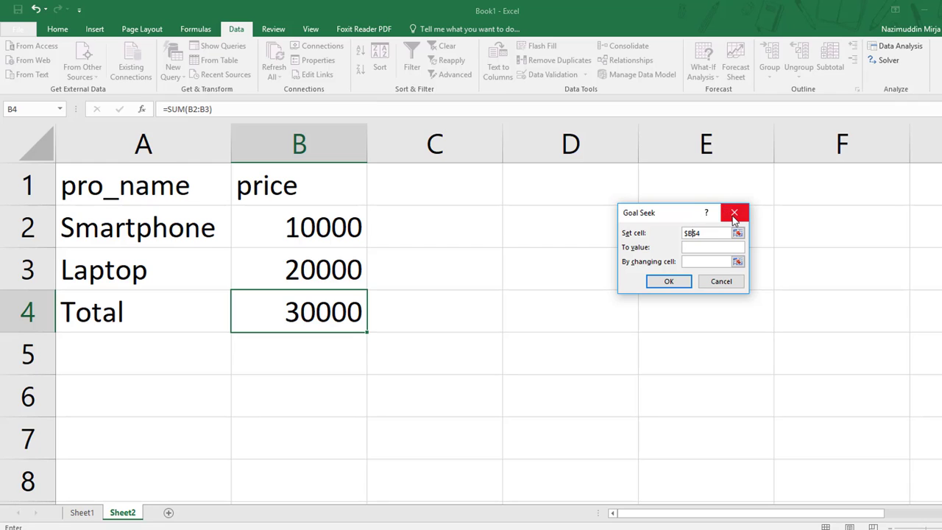
pyautogui.moveTo(711, 233); pyautogui.dragTo(681, 234)
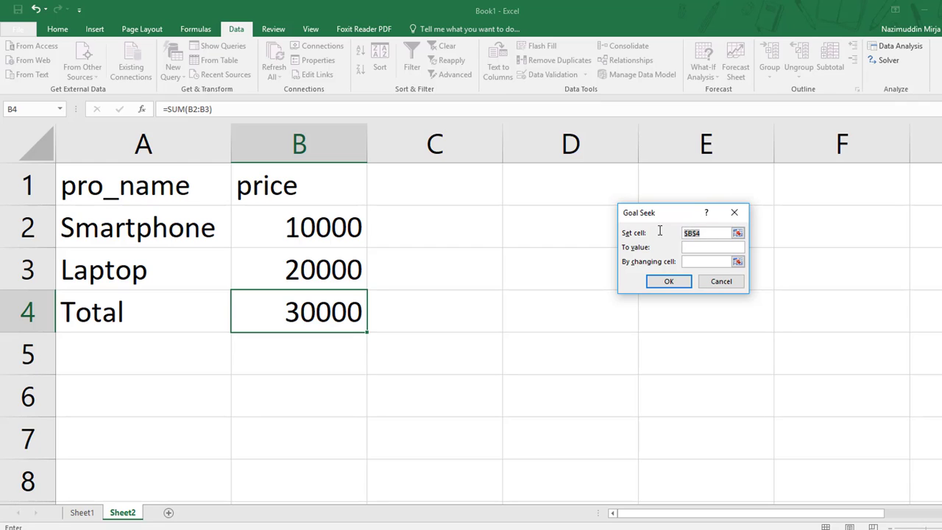
# Set the Goal Seek target value to 40000 and choose the Laptop price cell B3 as the changing cell.
pyautogui.click(705, 248)
pyautogui.write('0000')
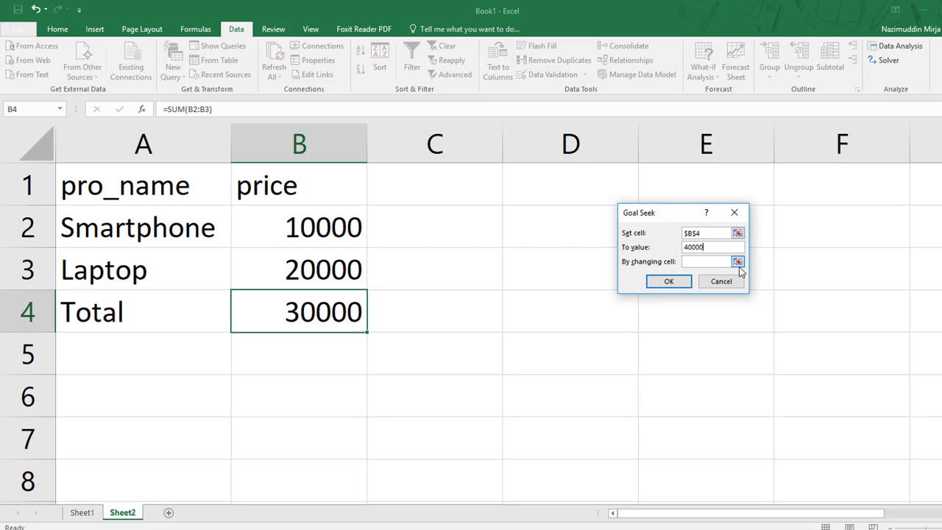
pyautogui.click(717, 263)
pyautogui.doubleClick(710, 247)
pyautogui.click(699, 262)
pyautogui.click(323, 272)
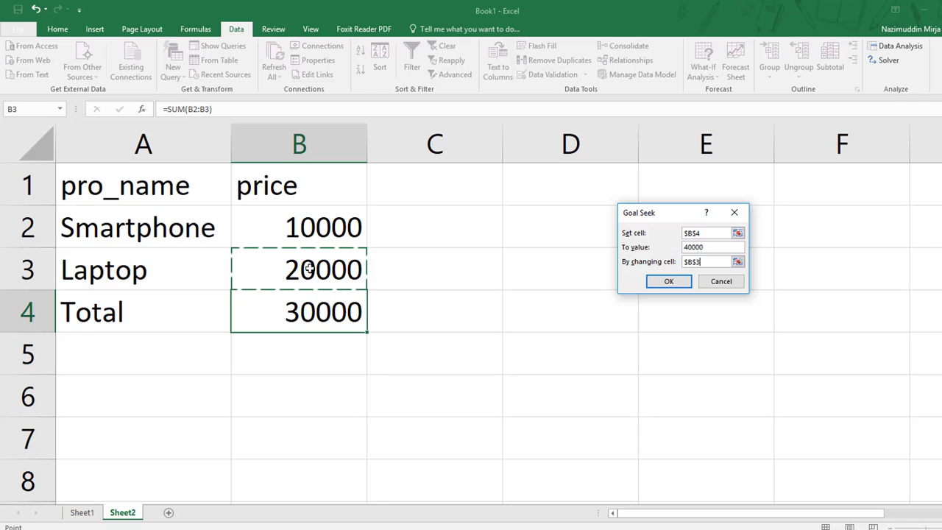
pyautogui.click(310, 222)
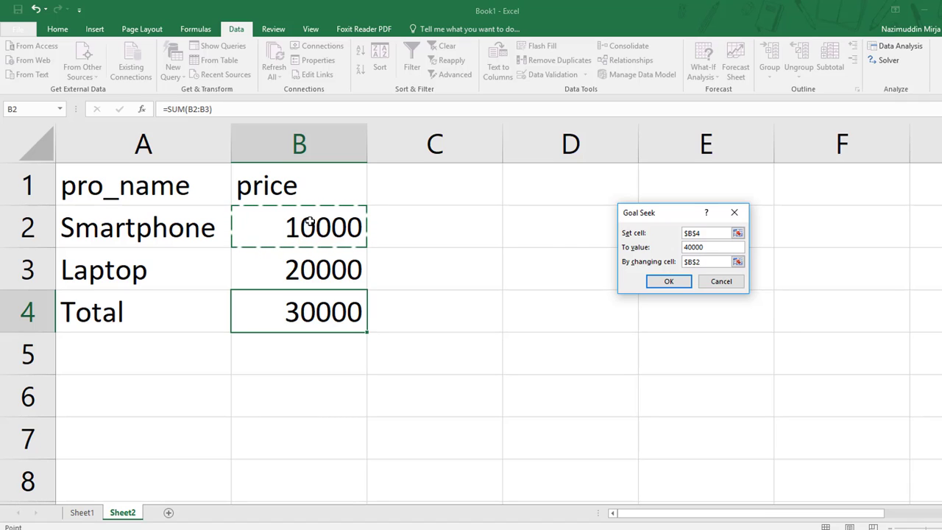
pyautogui.click(314, 274)
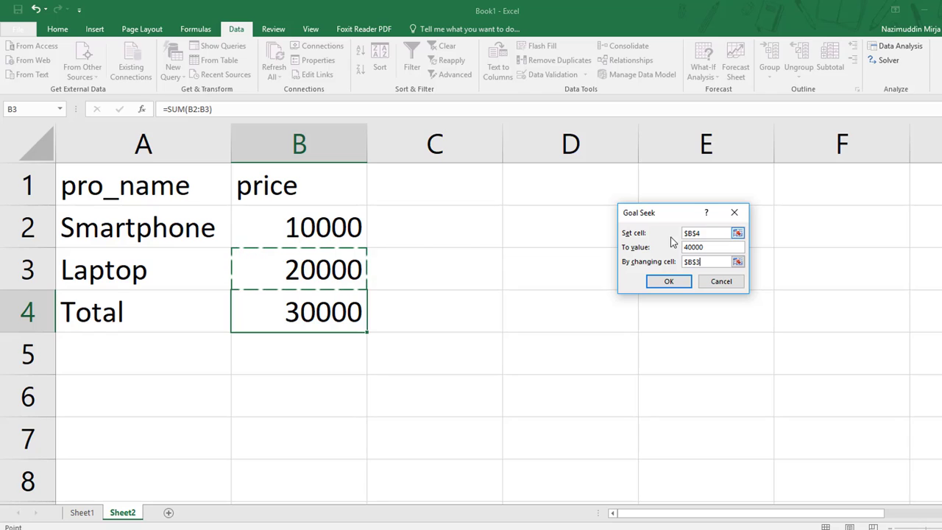
# Run the Goal Seek for the 40000 total and accept its solution.
pyautogui.click(719, 250)
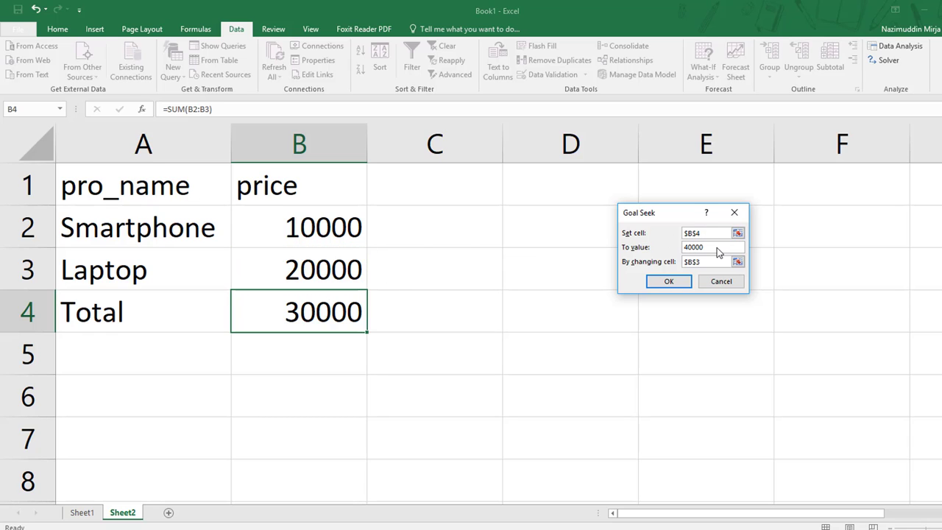
pyautogui.moveTo(714, 246); pyautogui.dragTo(661, 250)
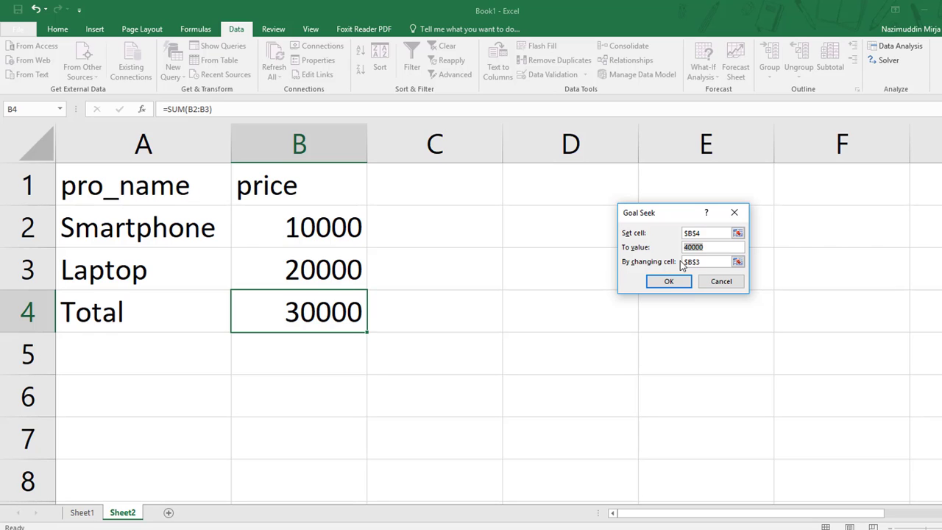
pyautogui.click(695, 262)
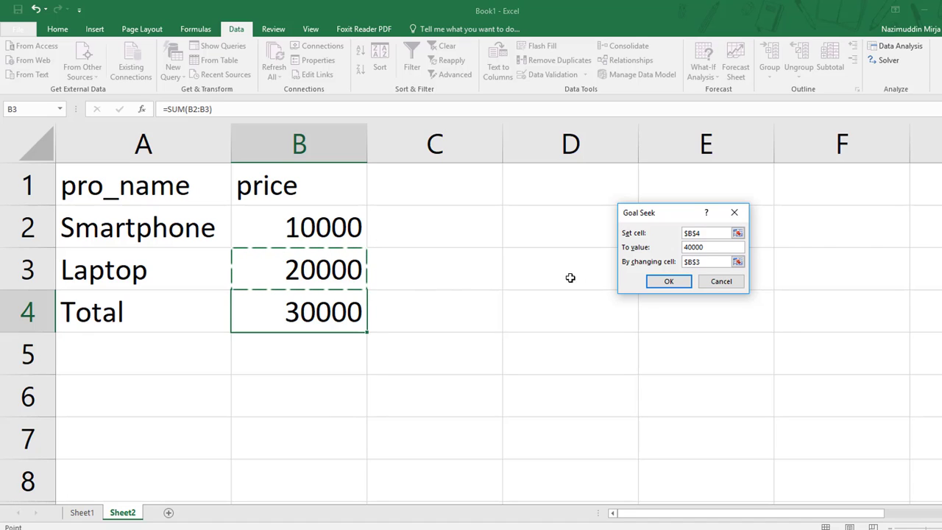
pyautogui.click(671, 282)
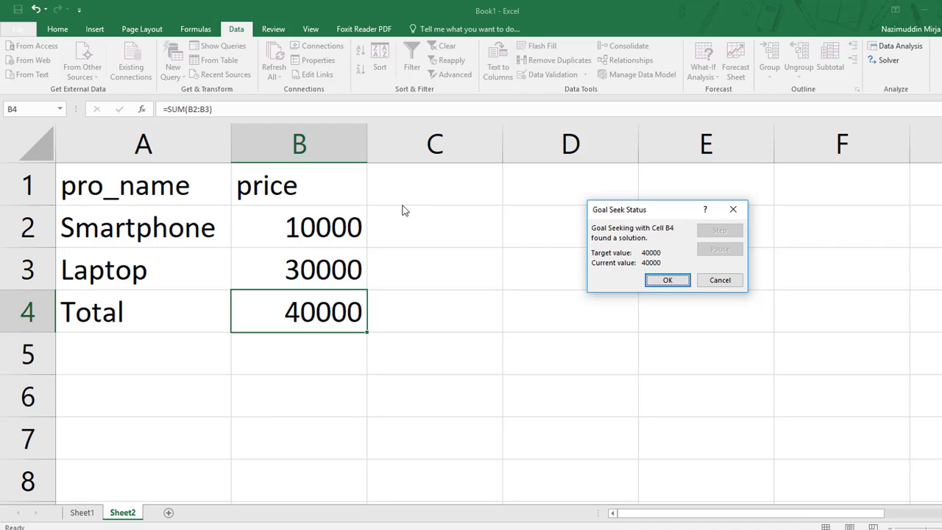
pyautogui.click(660, 279)
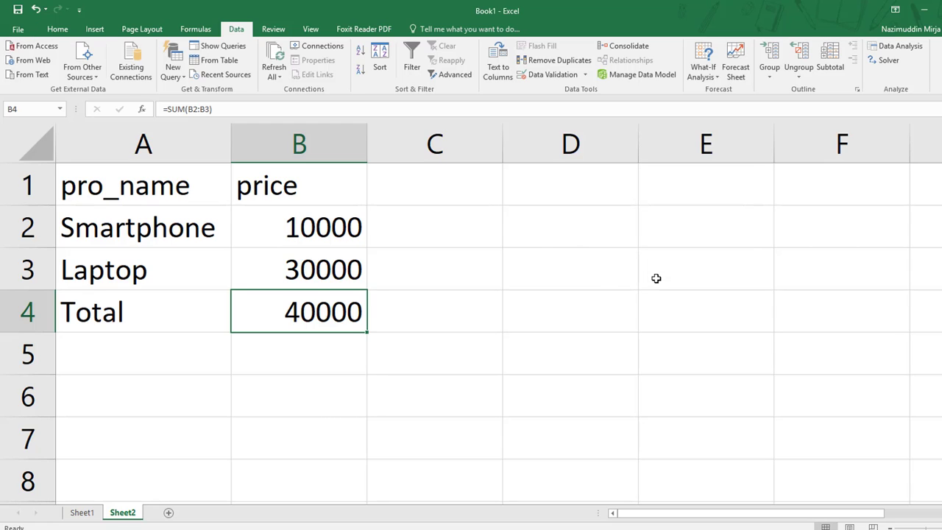
# Start another Goal Seek analysis with the total price cell B4 as the set cell.
pyautogui.click(717, 76)
pyautogui.click(343, 318)
pyautogui.click(486, 290)
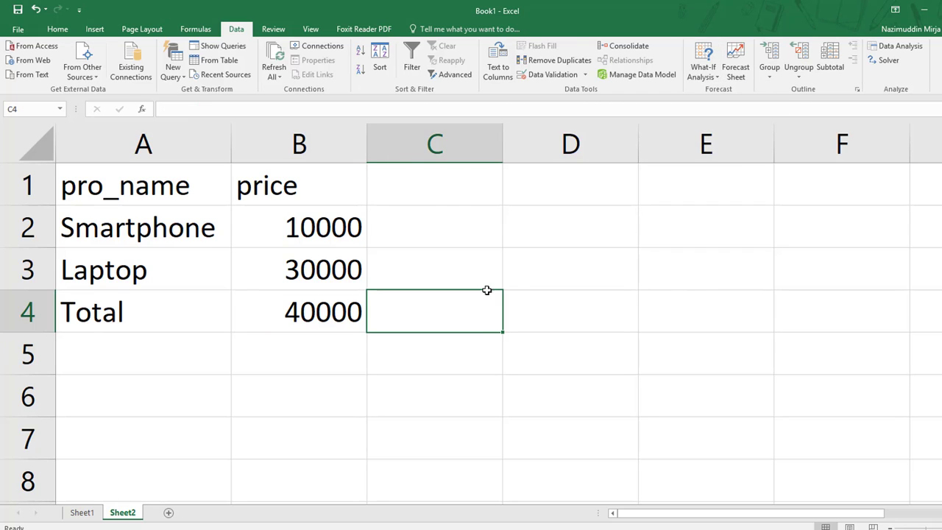
pyautogui.click(718, 78)
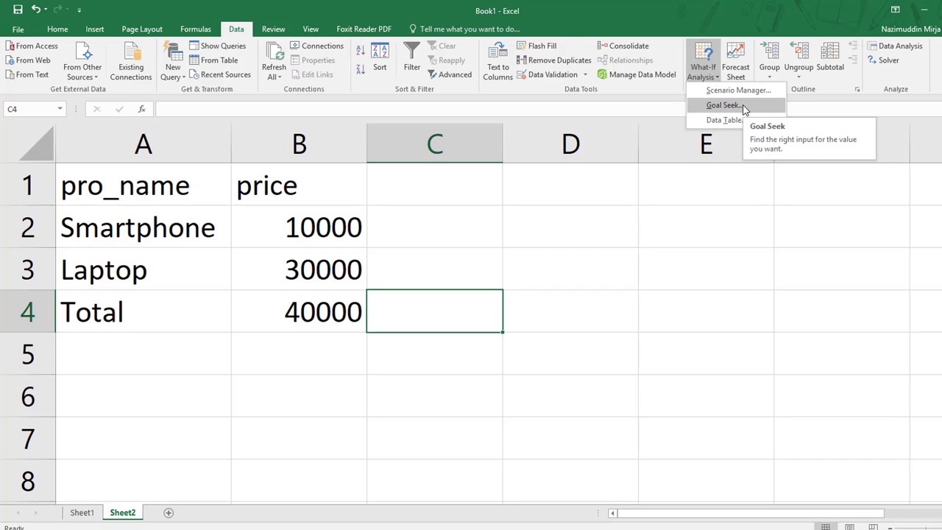
pyautogui.press('Escape')
pyautogui.click(710, 78)
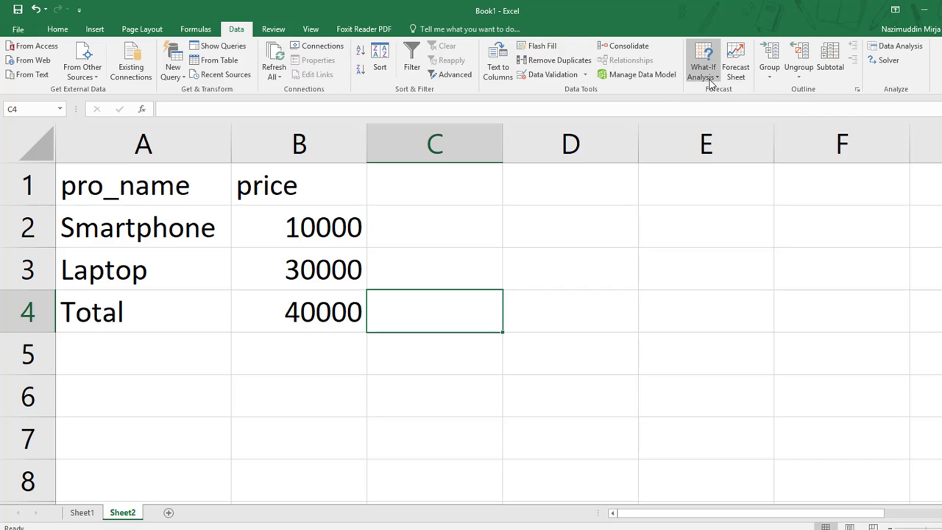
pyautogui.click(720, 98)
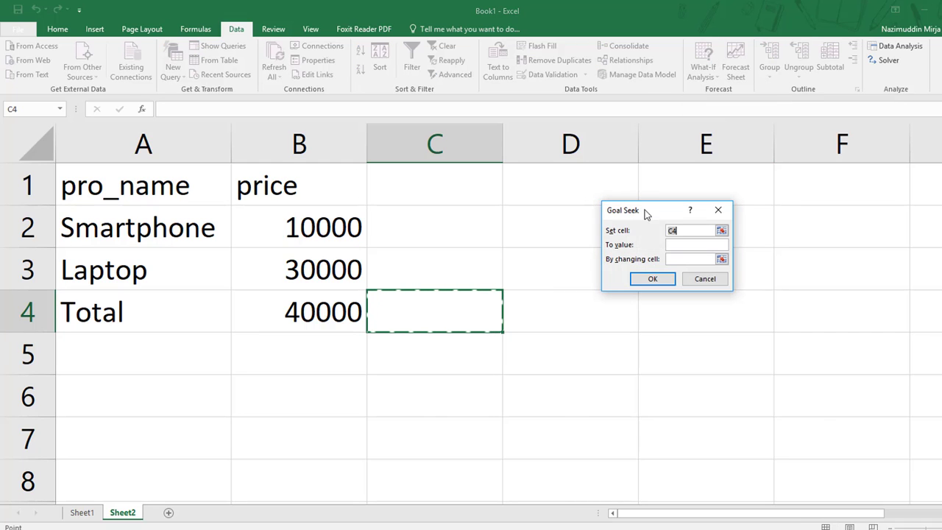
pyautogui.click(671, 233)
pyautogui.click(300, 309)
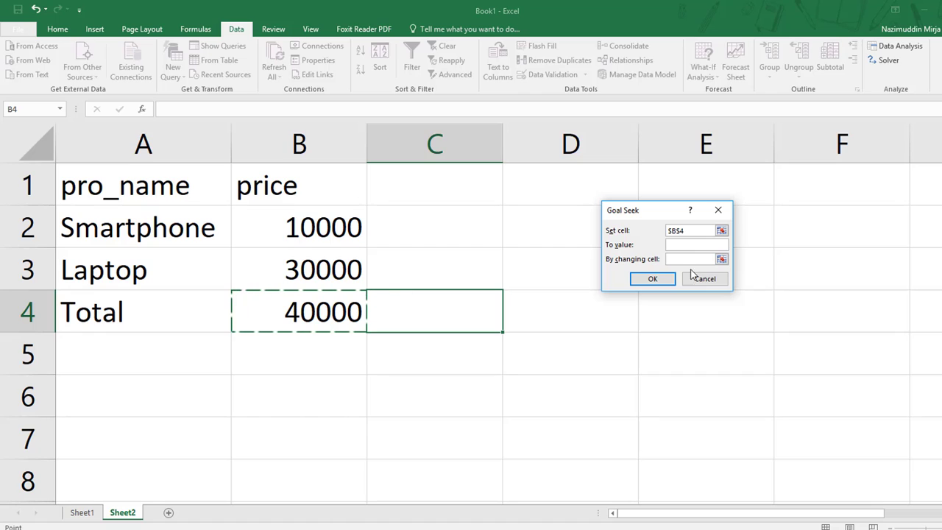
# Set the target value to 30000 and choose the Laptop price cell B3 as the changing cell.
pyautogui.click(707, 245)
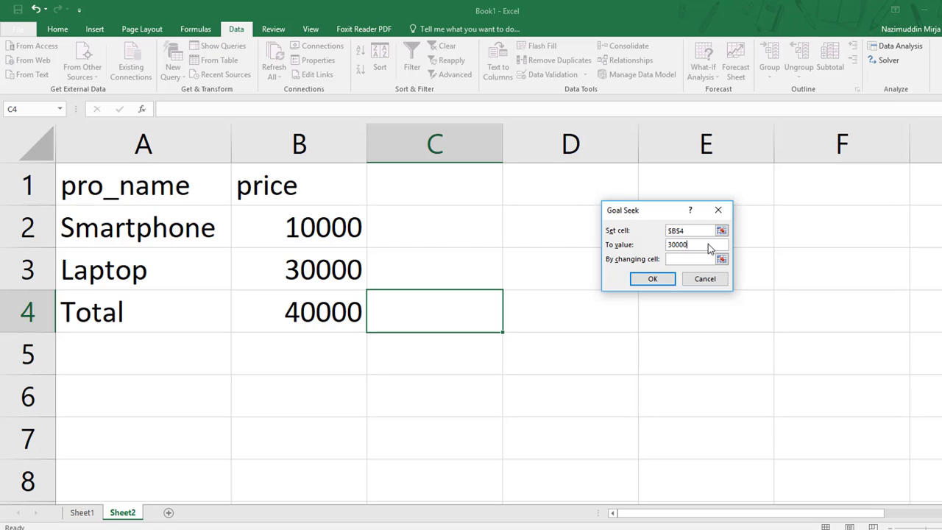
pyautogui.click(689, 259)
pyautogui.click(346, 217)
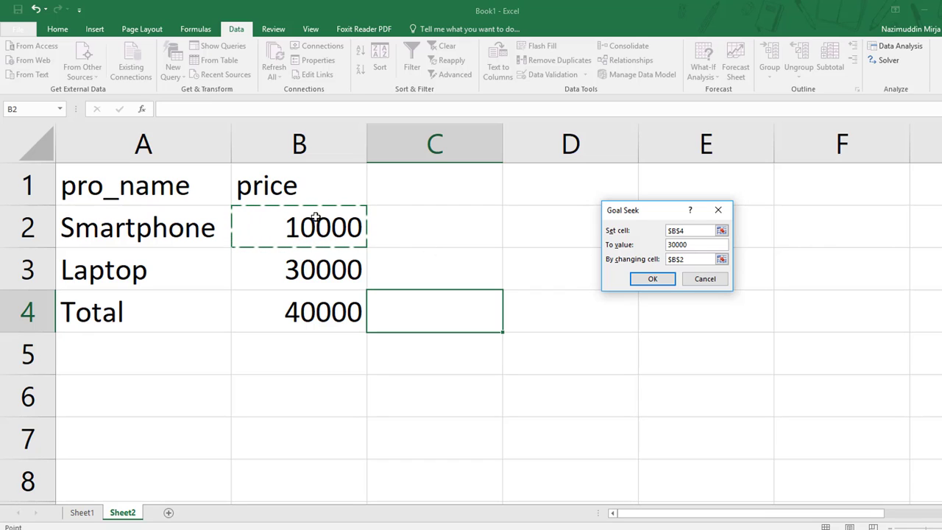
pyautogui.click(303, 259)
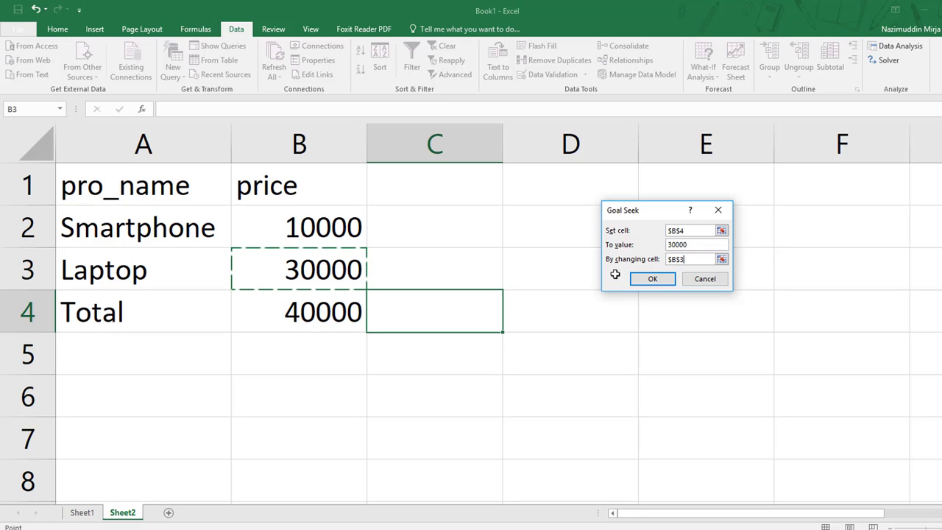
# Run the Goal Seek for the 30000 total and accept its solution.
pyautogui.doubleClick(692, 245)
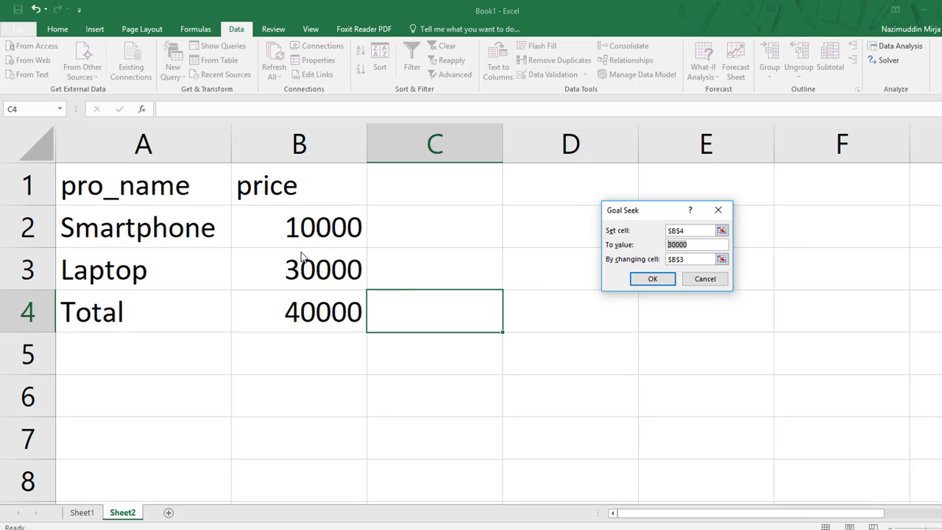
pyautogui.click(712, 259)
pyautogui.click(665, 278)
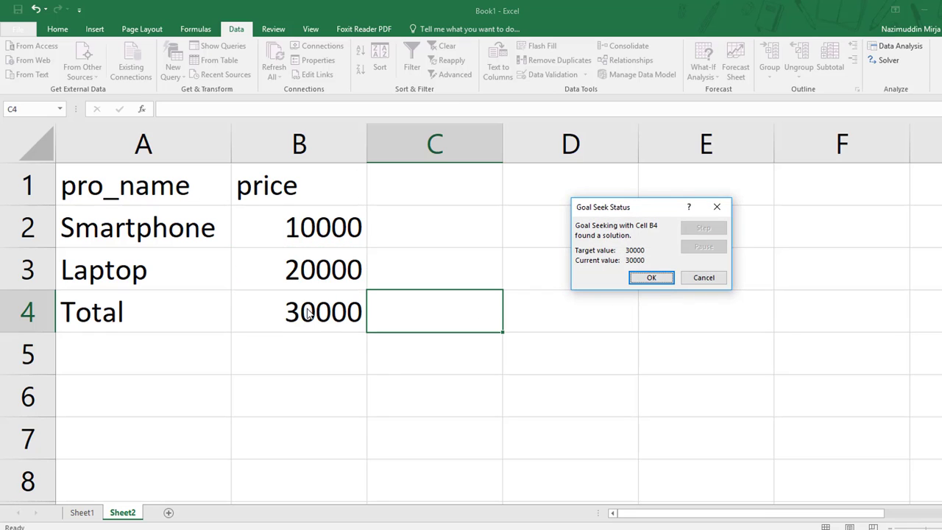
pyautogui.click(661, 277)
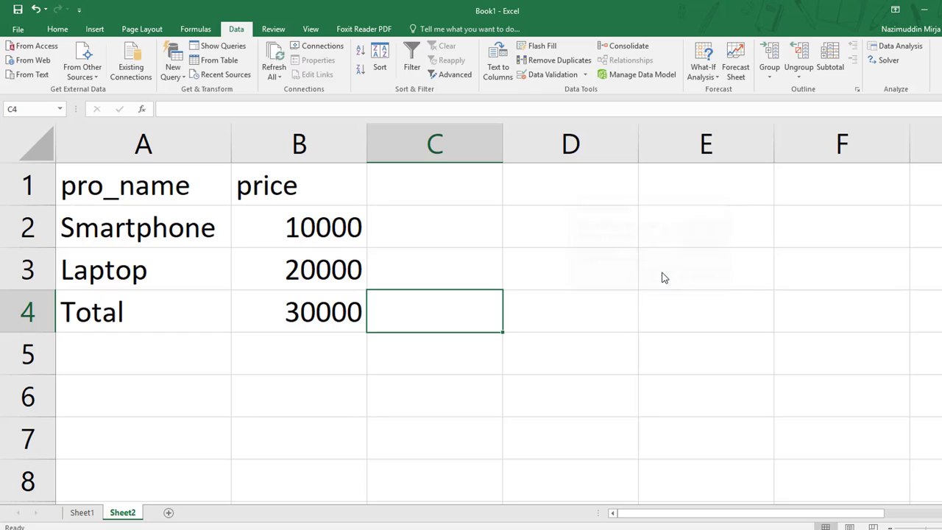